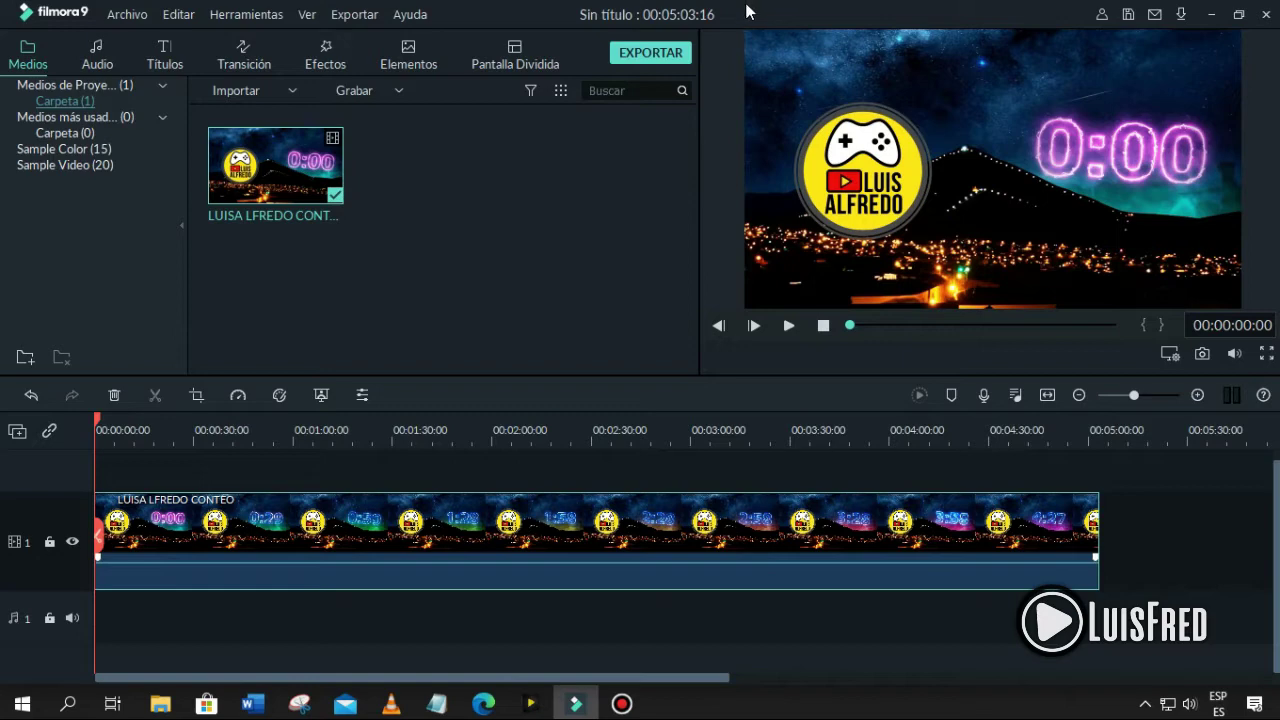
# Play the countdown clip from the start of the timeline to check it, and stop the playback.
pyautogui.moveTo(520, 528); pyautogui.dragTo(476, 526)
pyautogui.click(789, 326)
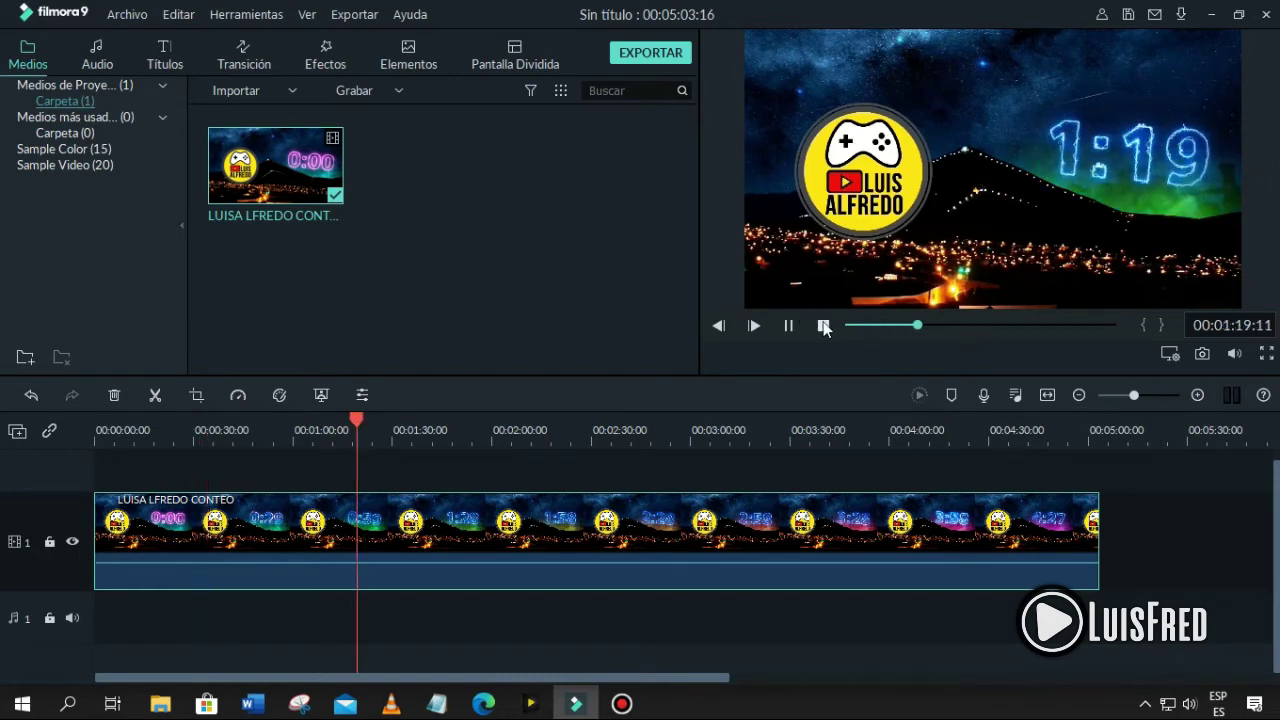
pyautogui.click(821, 325)
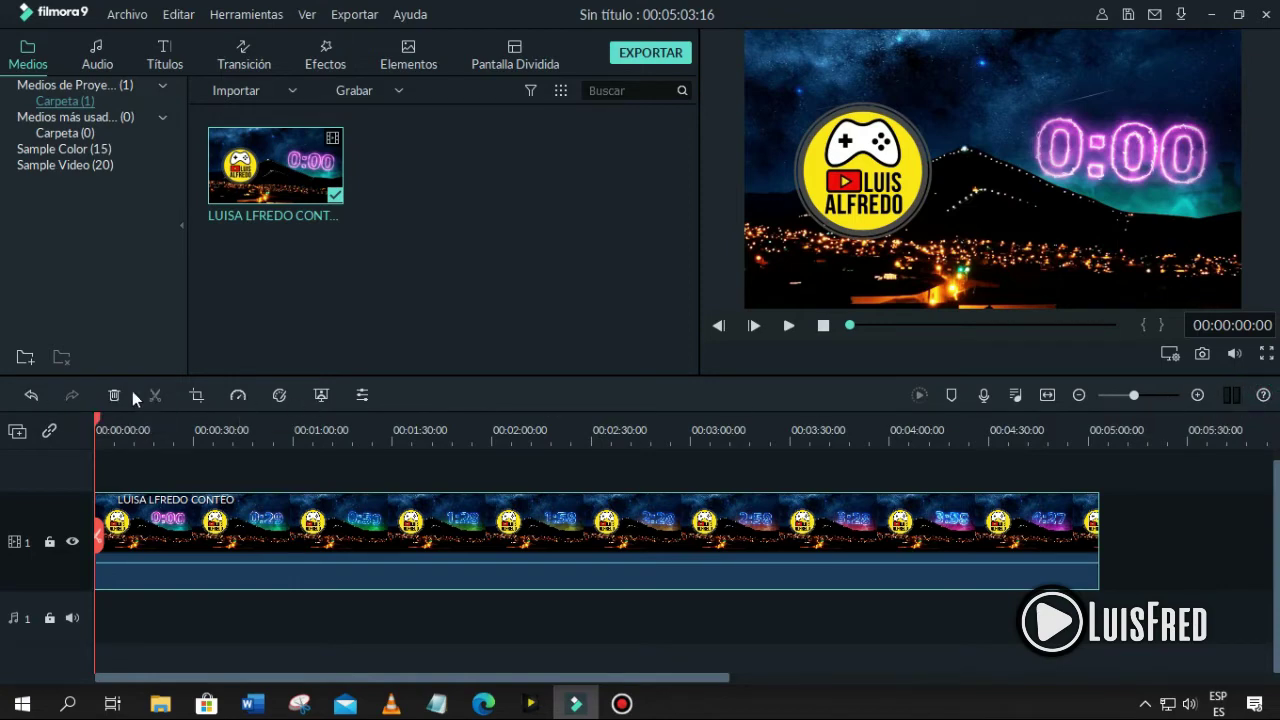
# Reverse the countdown clip on the timeline, accept creating a proxy file, and preview the reversed playback.
pyautogui.click(239, 397)
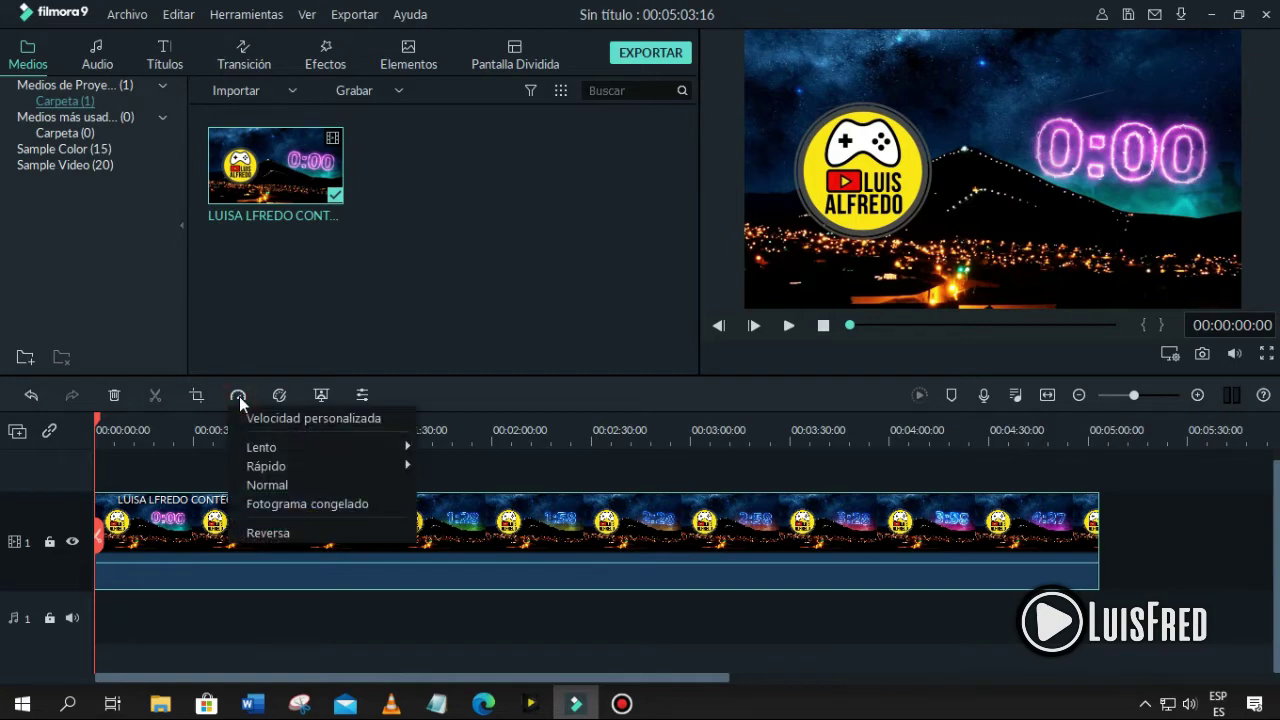
pyautogui.click(320, 534)
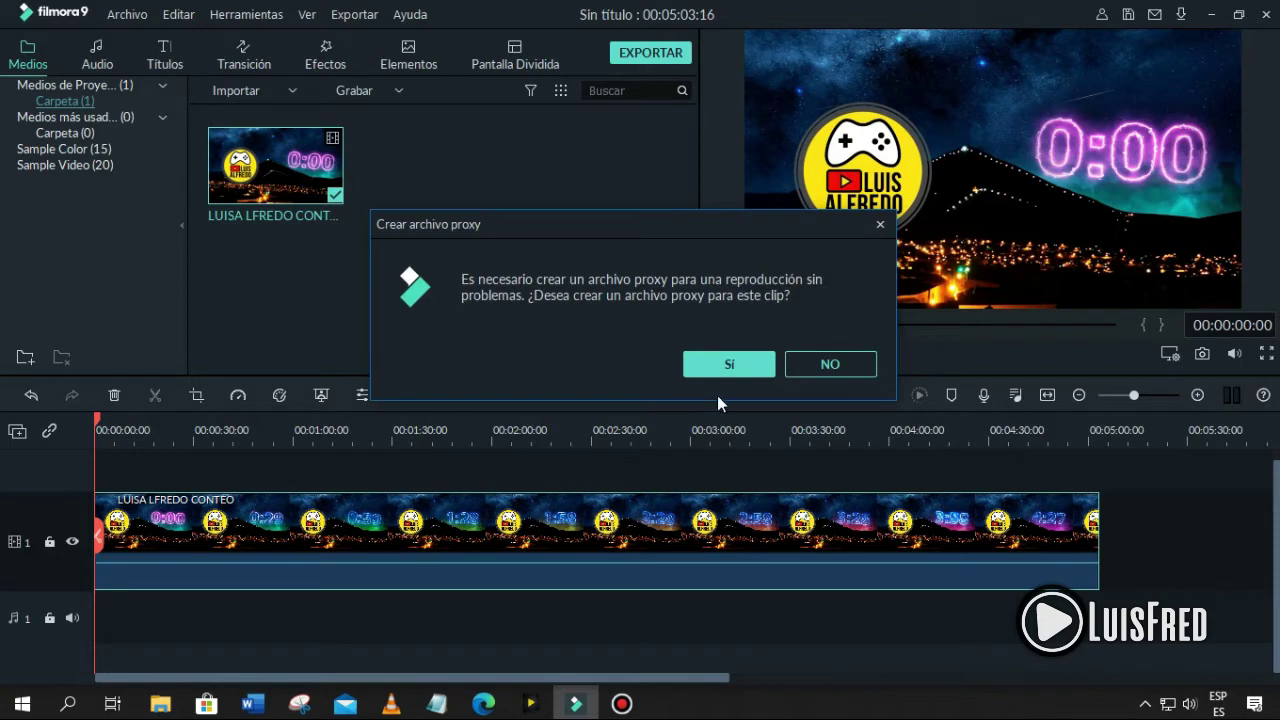
pyautogui.click(731, 366)
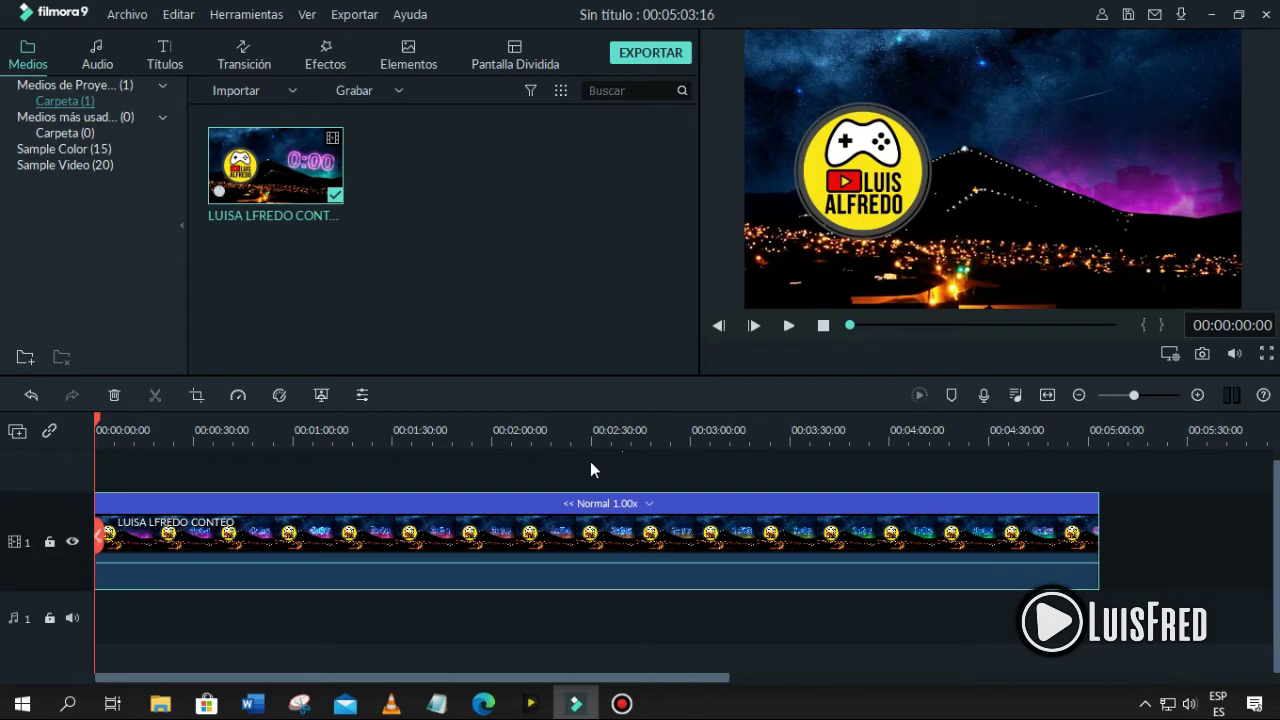
pyautogui.click(789, 326)
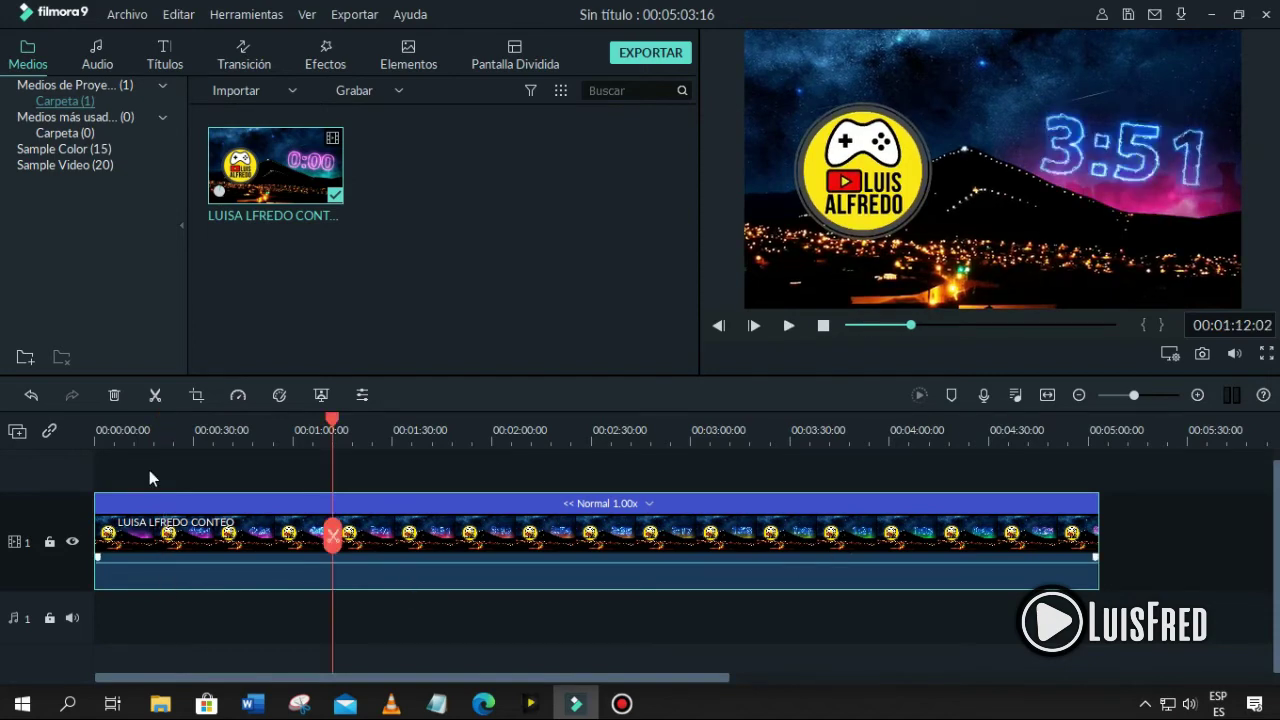
# Open the MP4 export settings and compare the Buena, Muy Buena and Exelente quality presets, ending on Exelente.
pyautogui.click(652, 66)
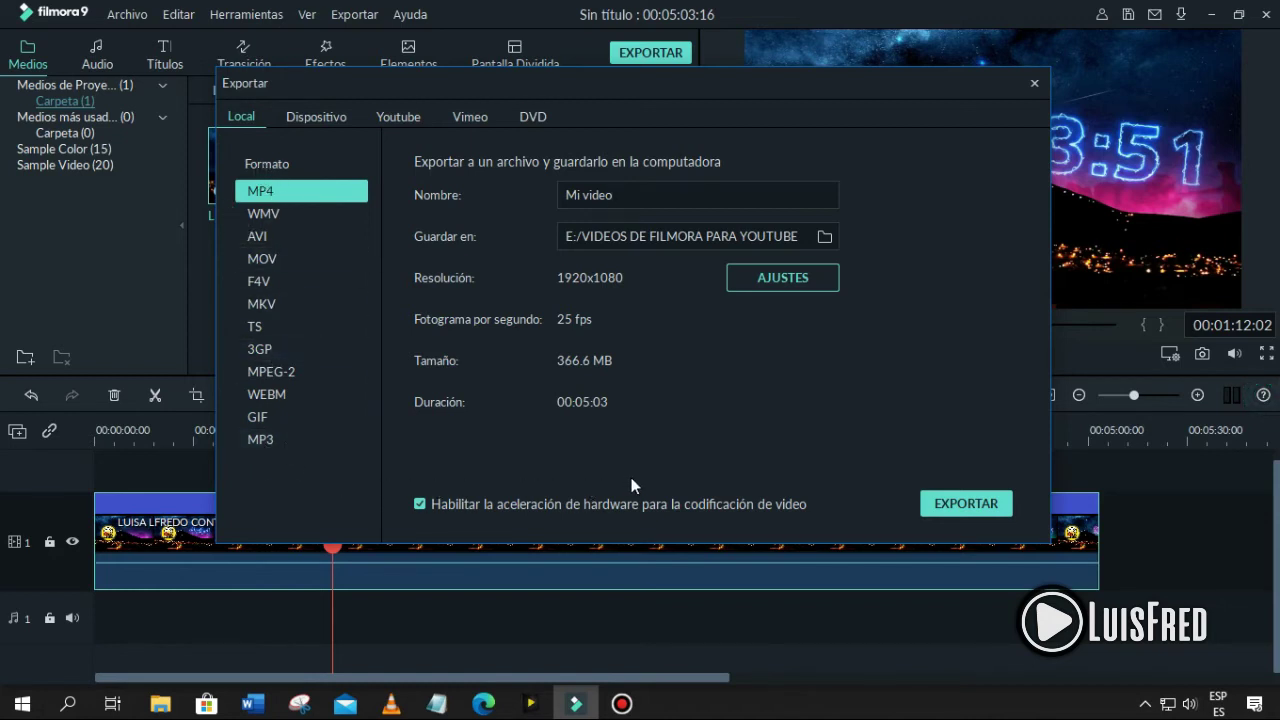
pyautogui.moveTo(643, 195); pyautogui.dragTo(441, 215)
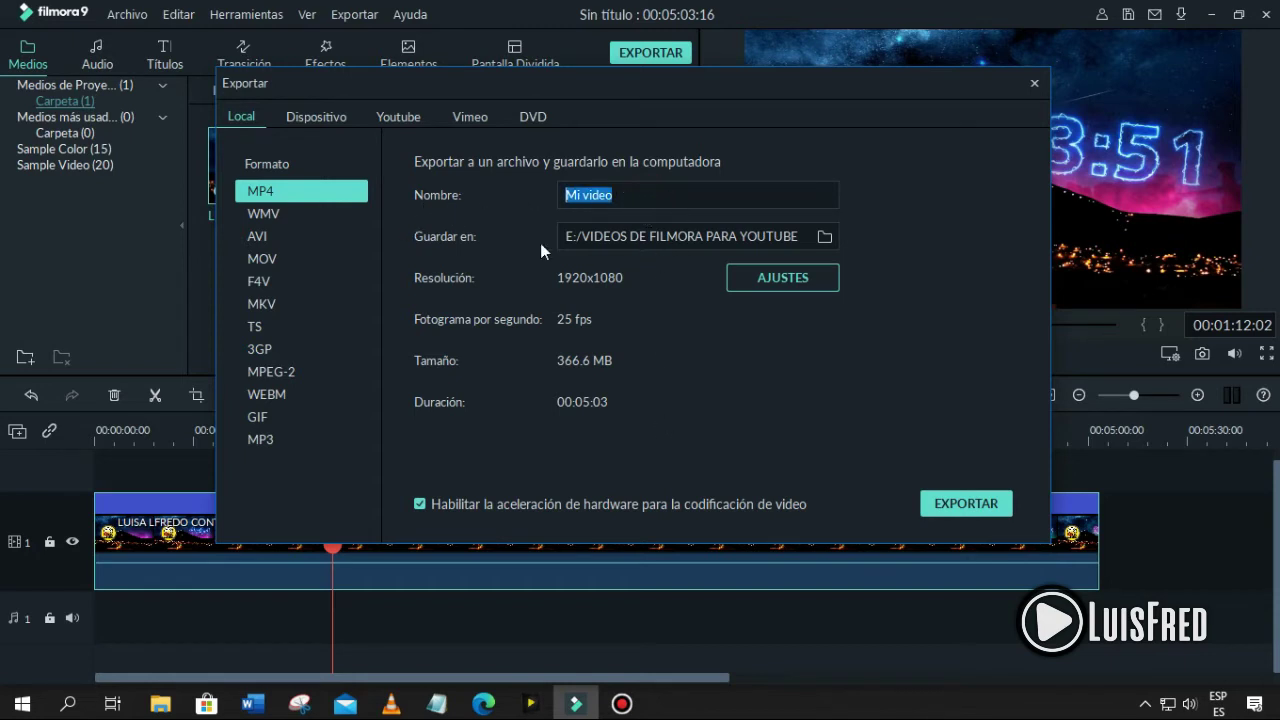
pyautogui.moveTo(607, 238); pyautogui.dragTo(608, 238)
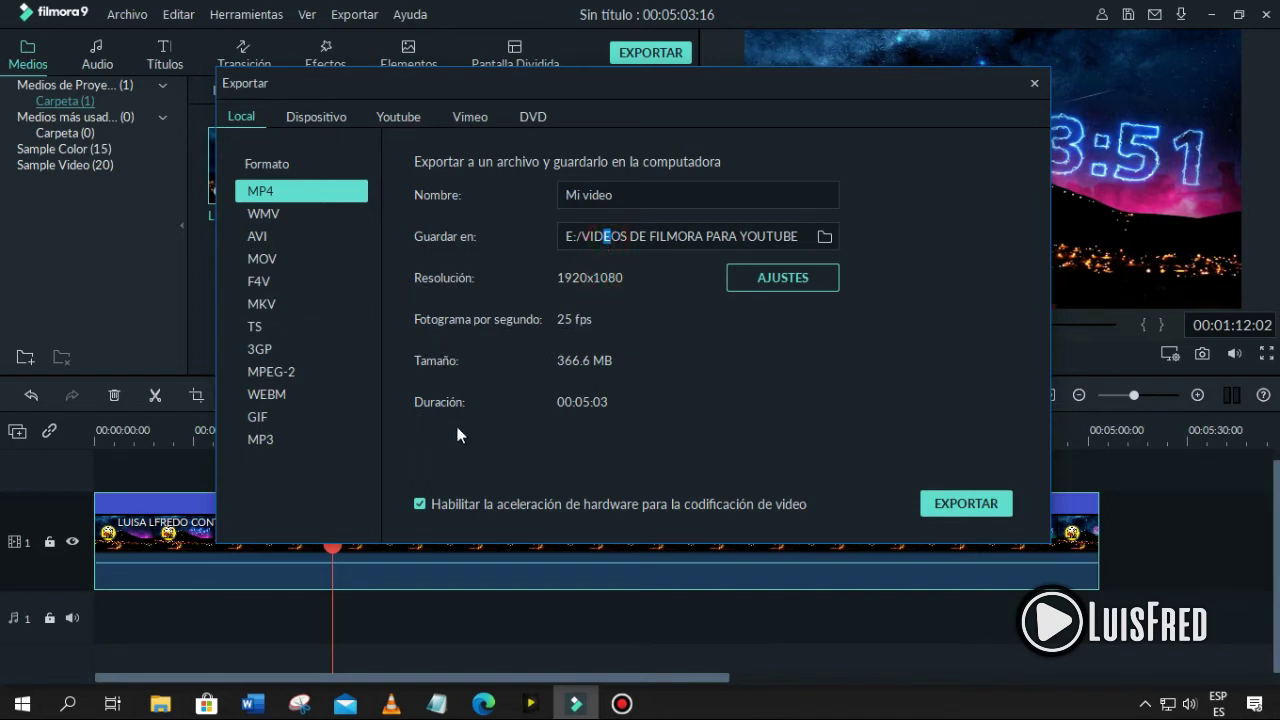
pyautogui.click(776, 280)
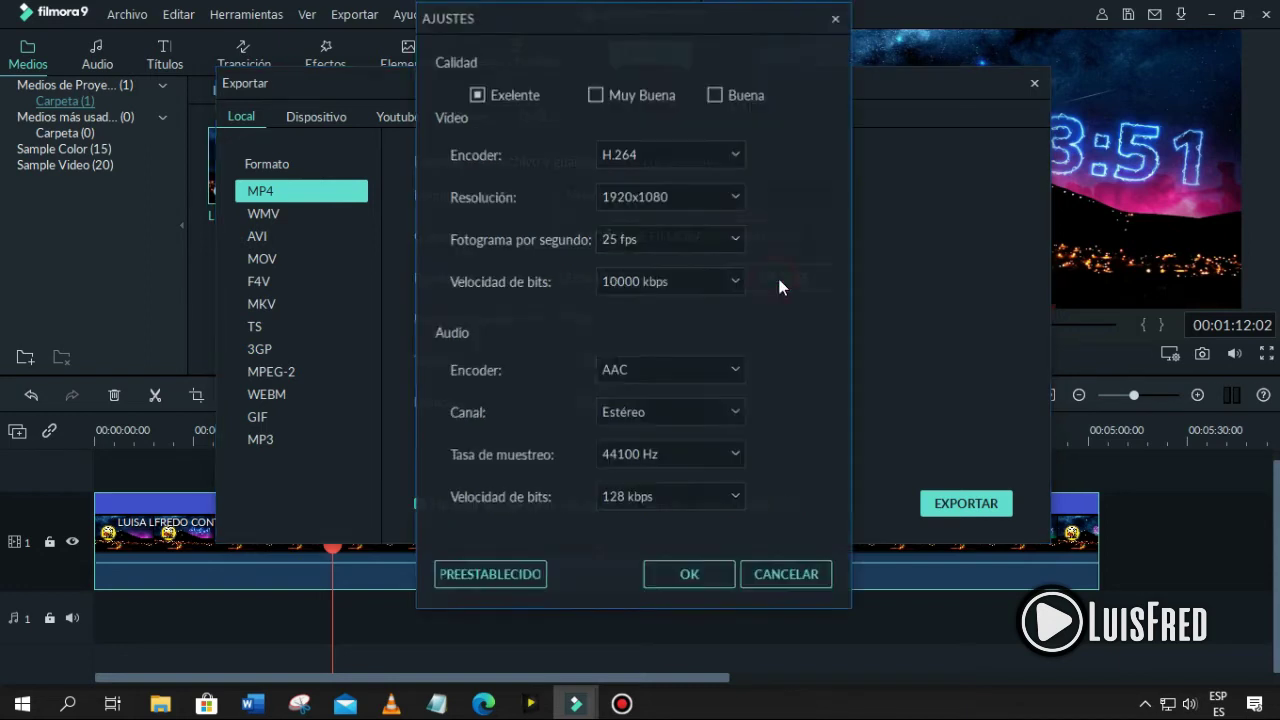
pyautogui.click(714, 94)
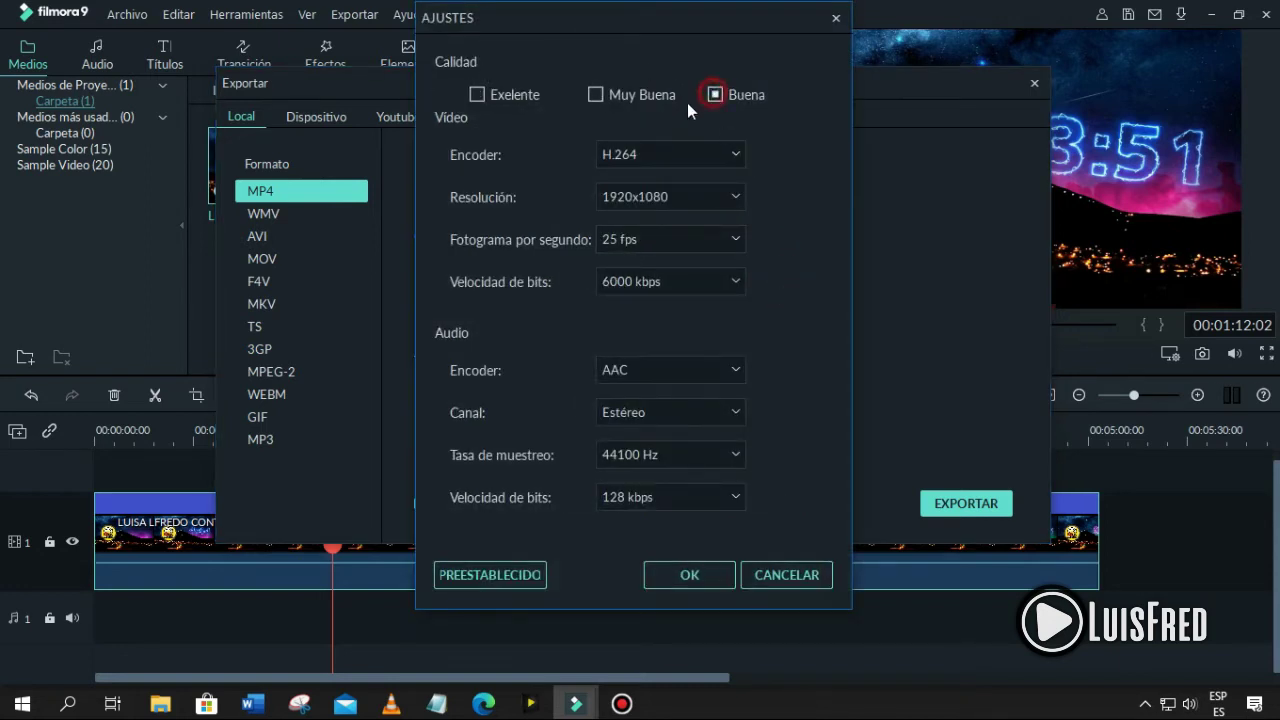
pyautogui.click(597, 94)
pyautogui.click(469, 94)
# Examine the video bit rate, audio encoder, audio channel and resolution options, and accept the export settings as they are.
pyautogui.click(702, 288)
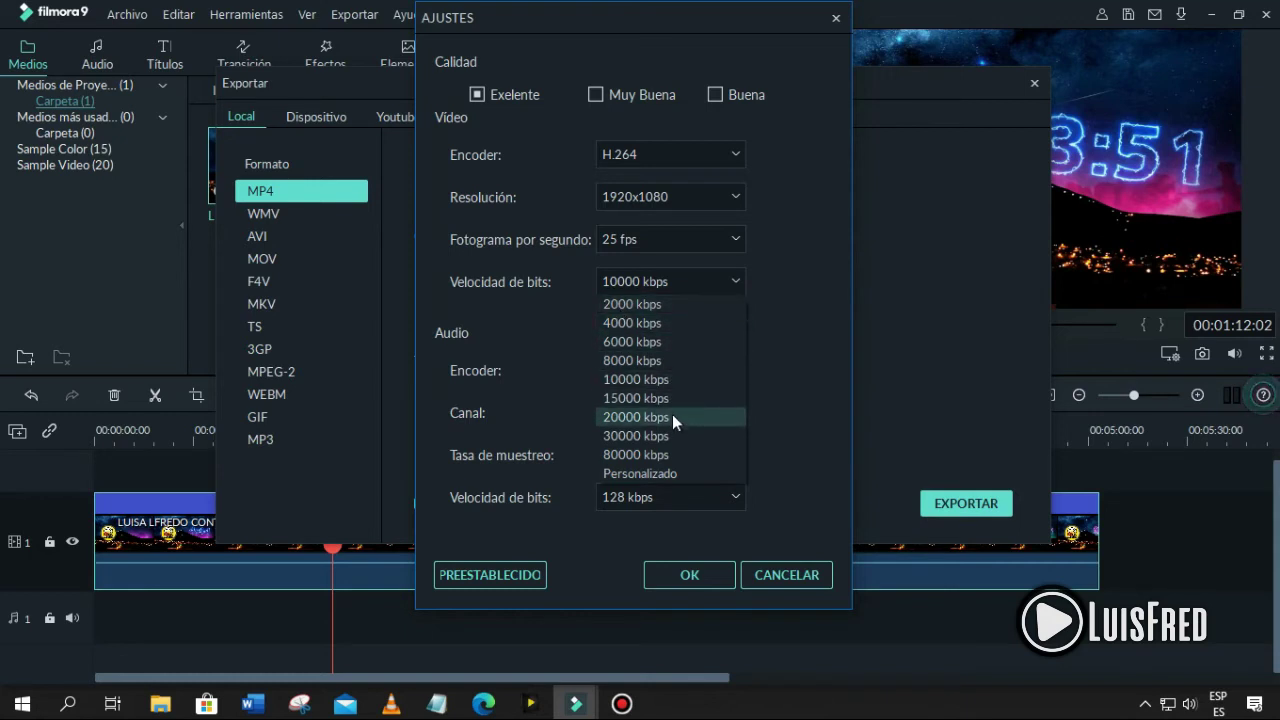
pyautogui.click(786, 360)
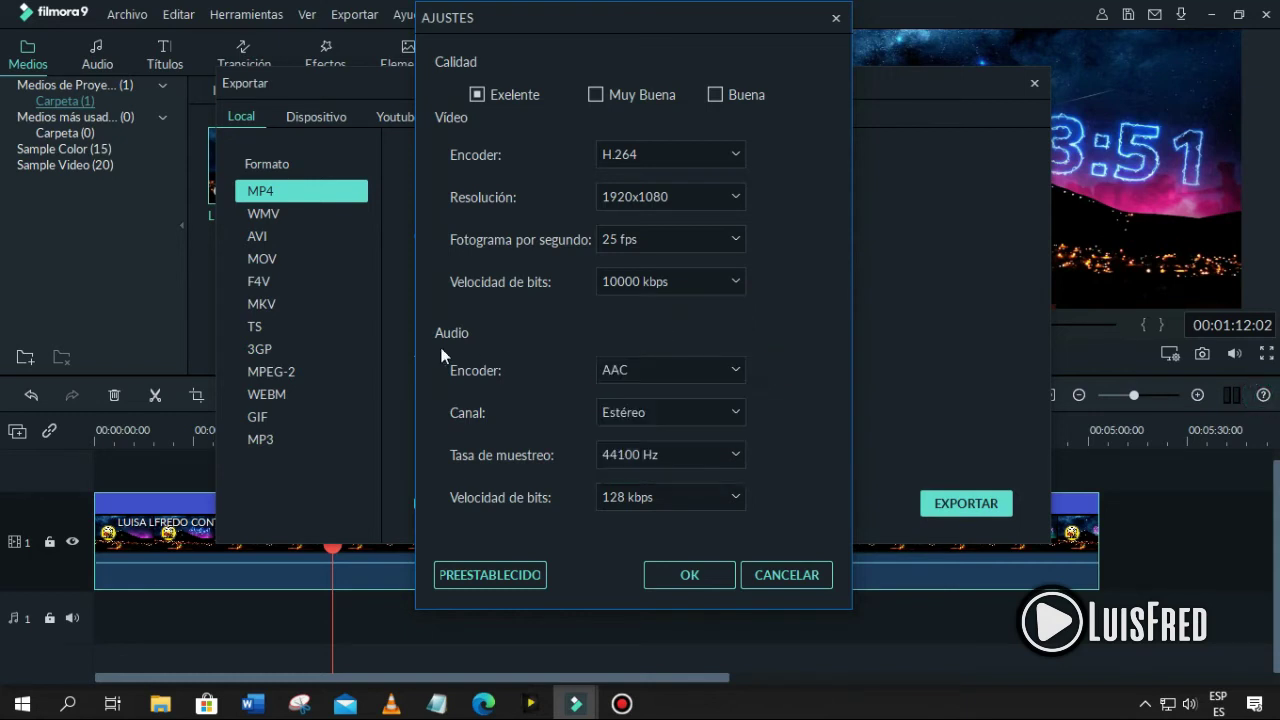
pyautogui.click(652, 369)
pyautogui.click(711, 411)
pyautogui.click(675, 413)
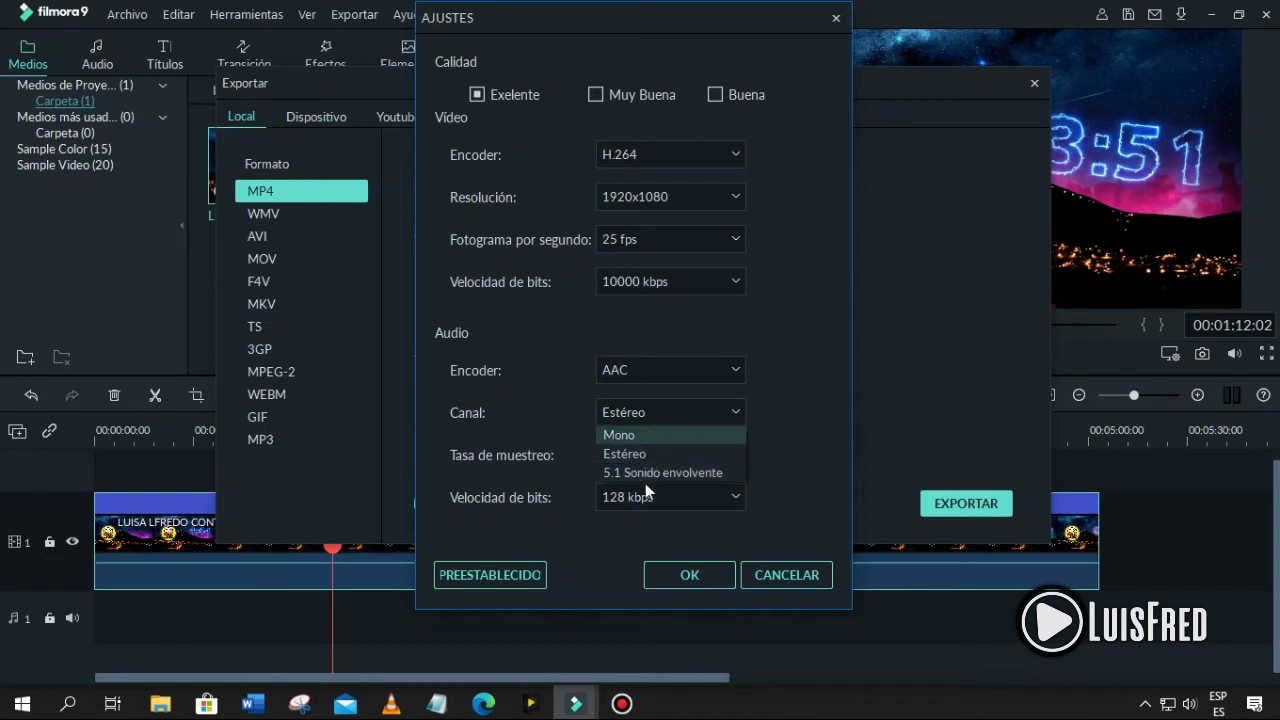
pyautogui.click(792, 396)
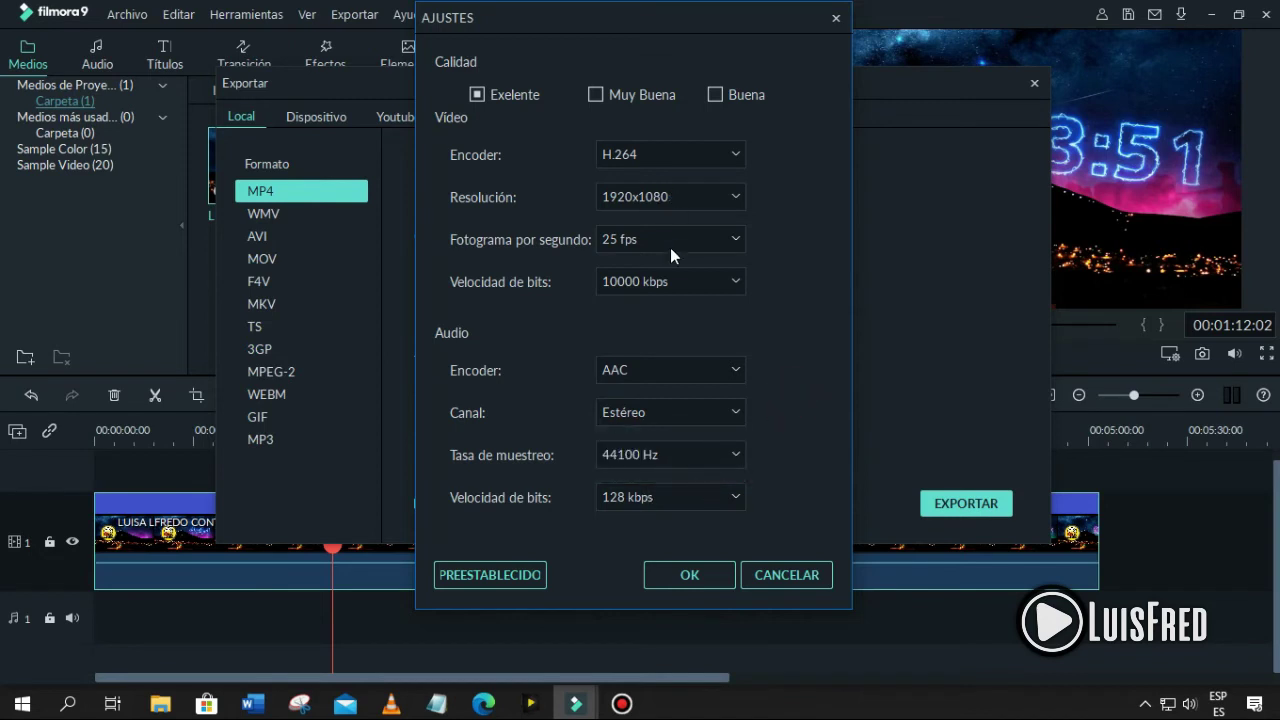
pyautogui.click(675, 199)
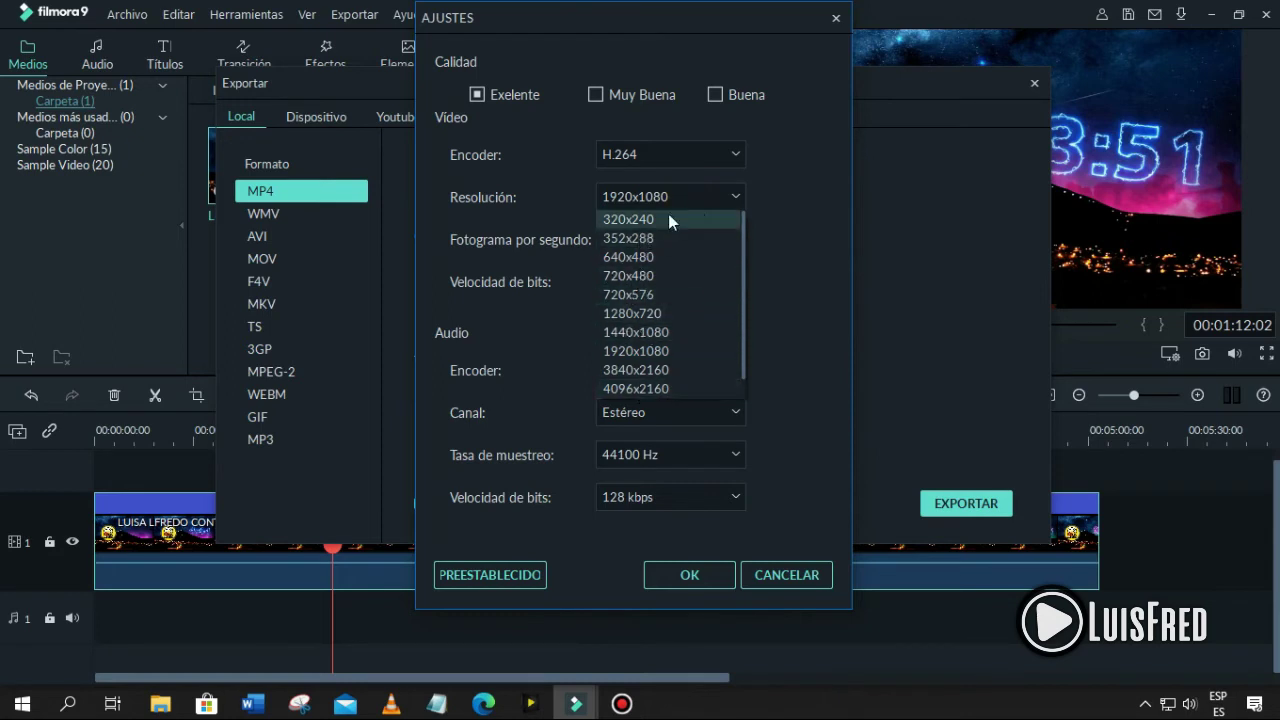
pyautogui.click(701, 196)
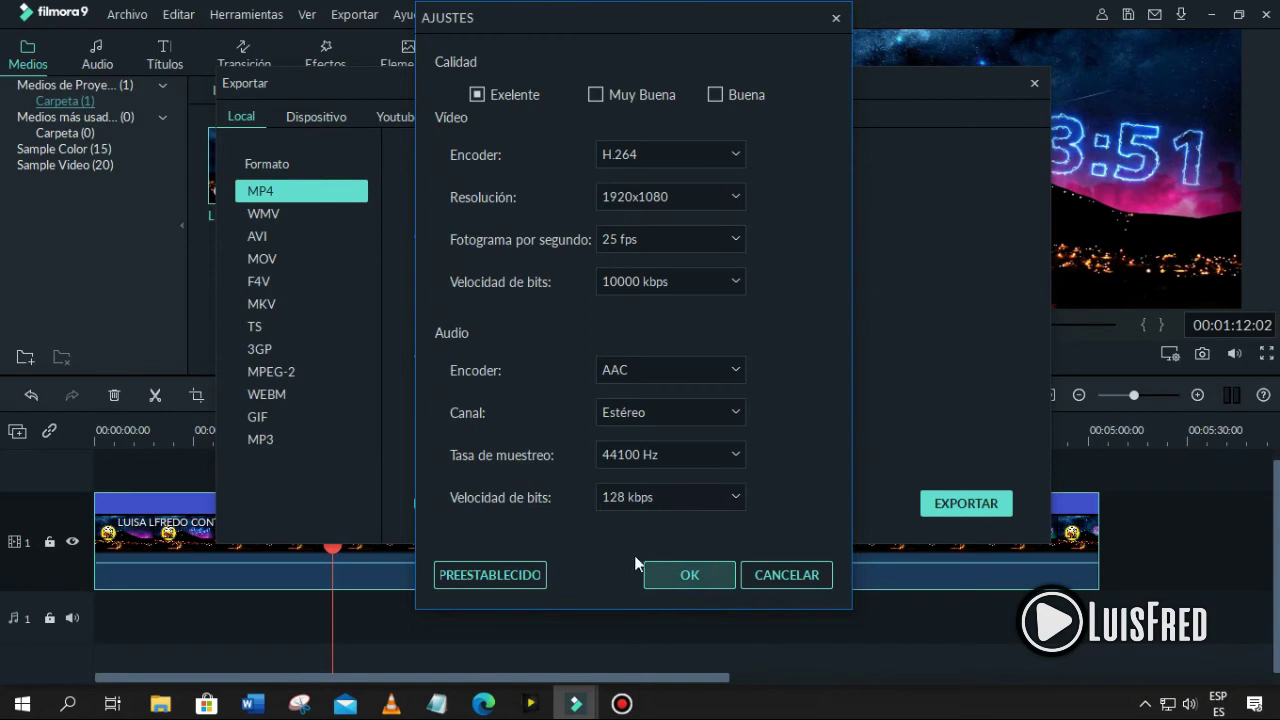
pyautogui.click(698, 575)
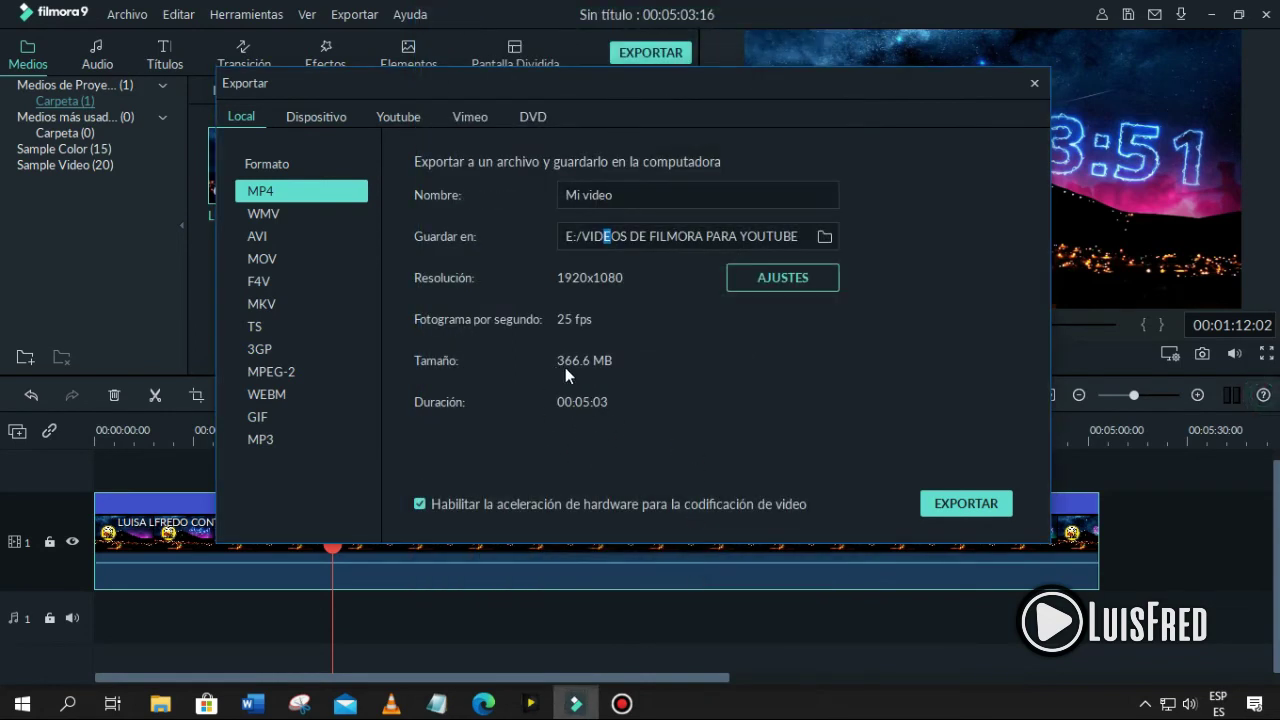
# Set the MP4 export resolution to 4096x2160 and accept the settings.
pyautogui.click(784, 287)
pyautogui.click(701, 197)
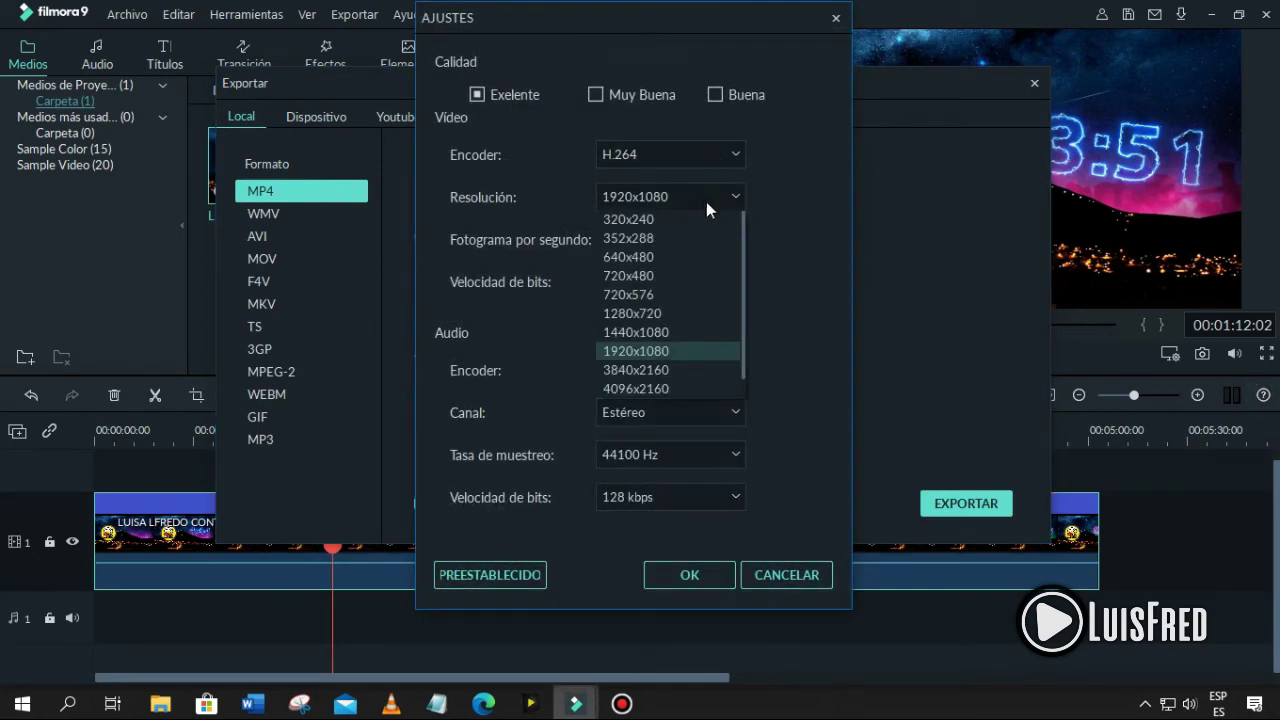
pyautogui.click(634, 389)
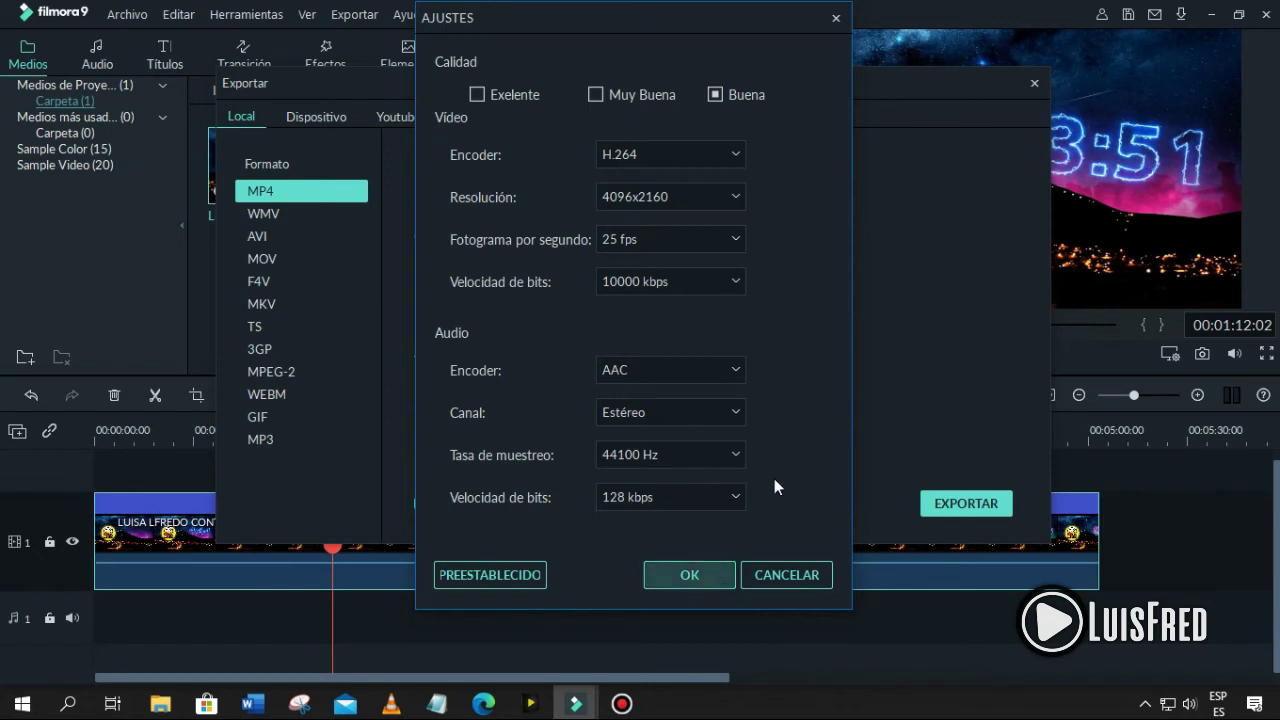
pyautogui.press('Return')
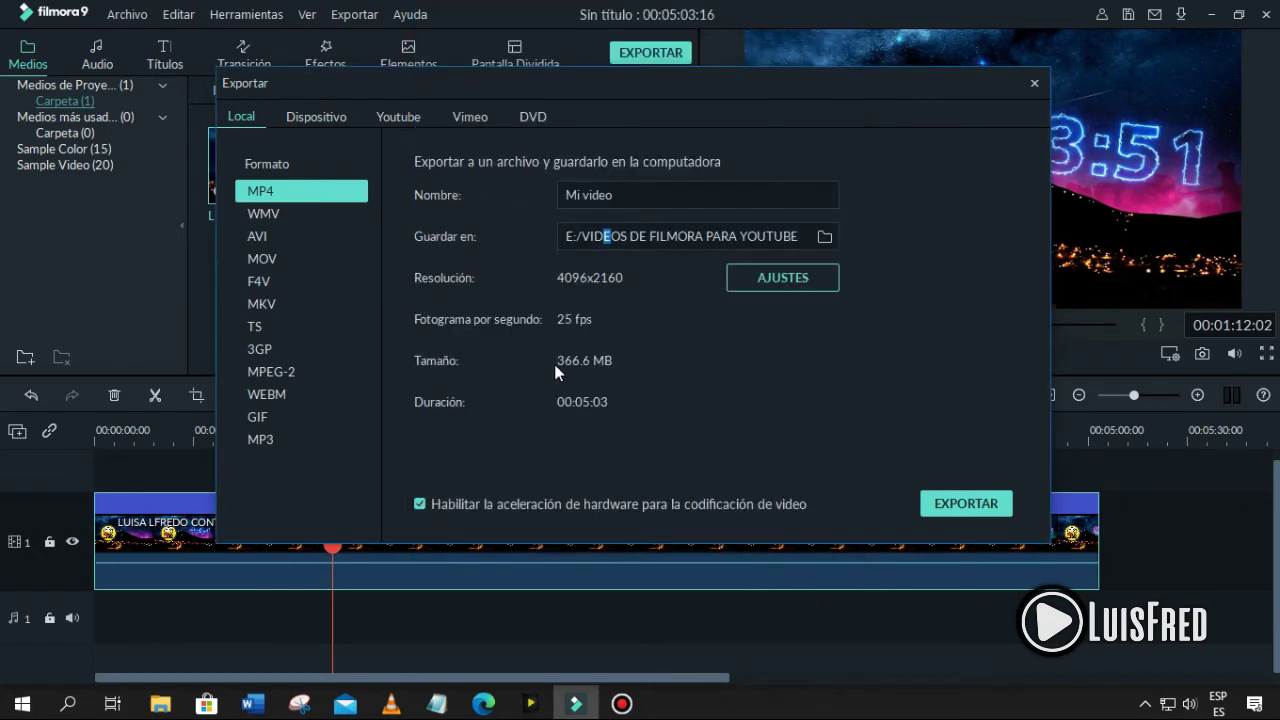
# Set the export video bit rate to 6000 kbps, check the estimated file size, and close the export dialog without exporting.
pyautogui.click(786, 278)
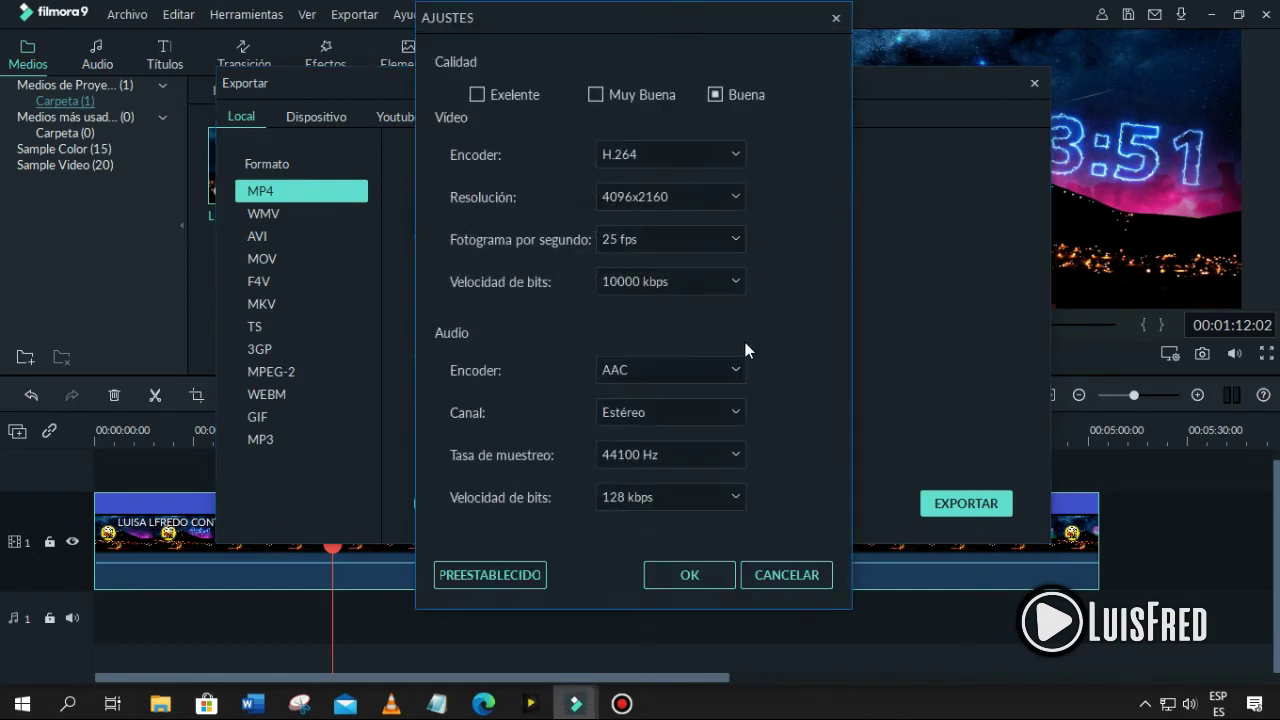
pyautogui.click(723, 283)
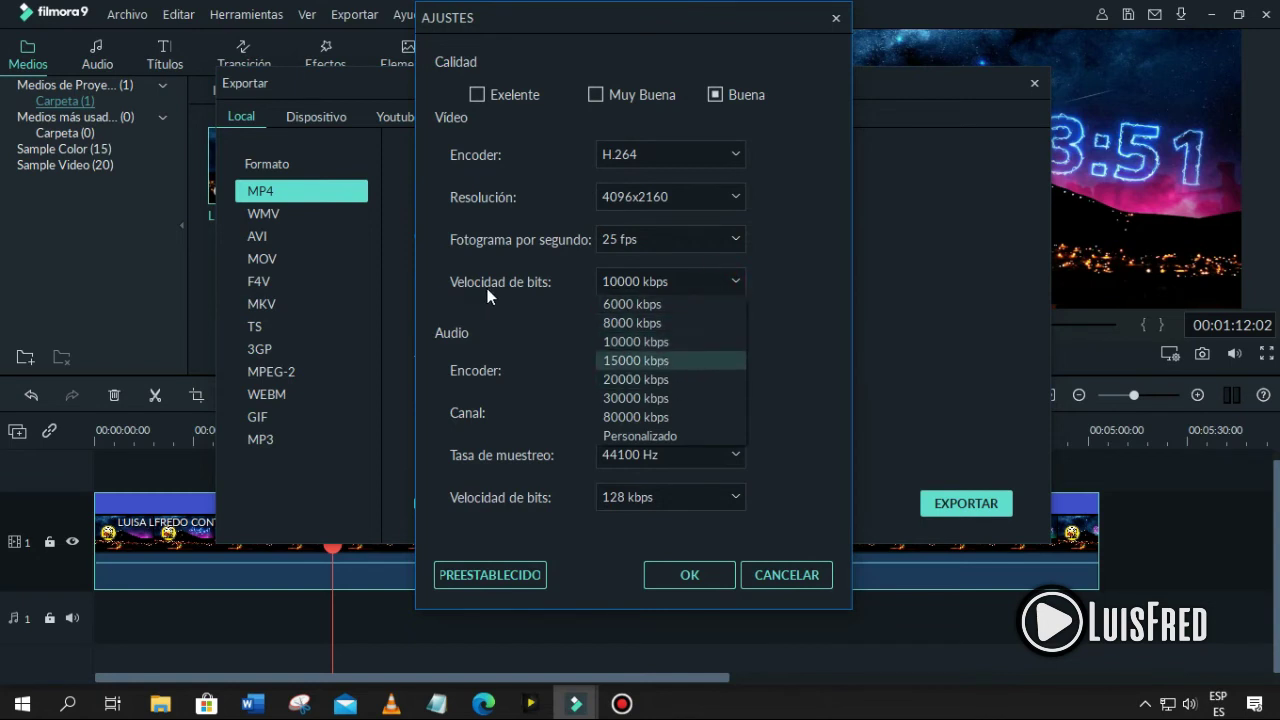
pyautogui.click(636, 305)
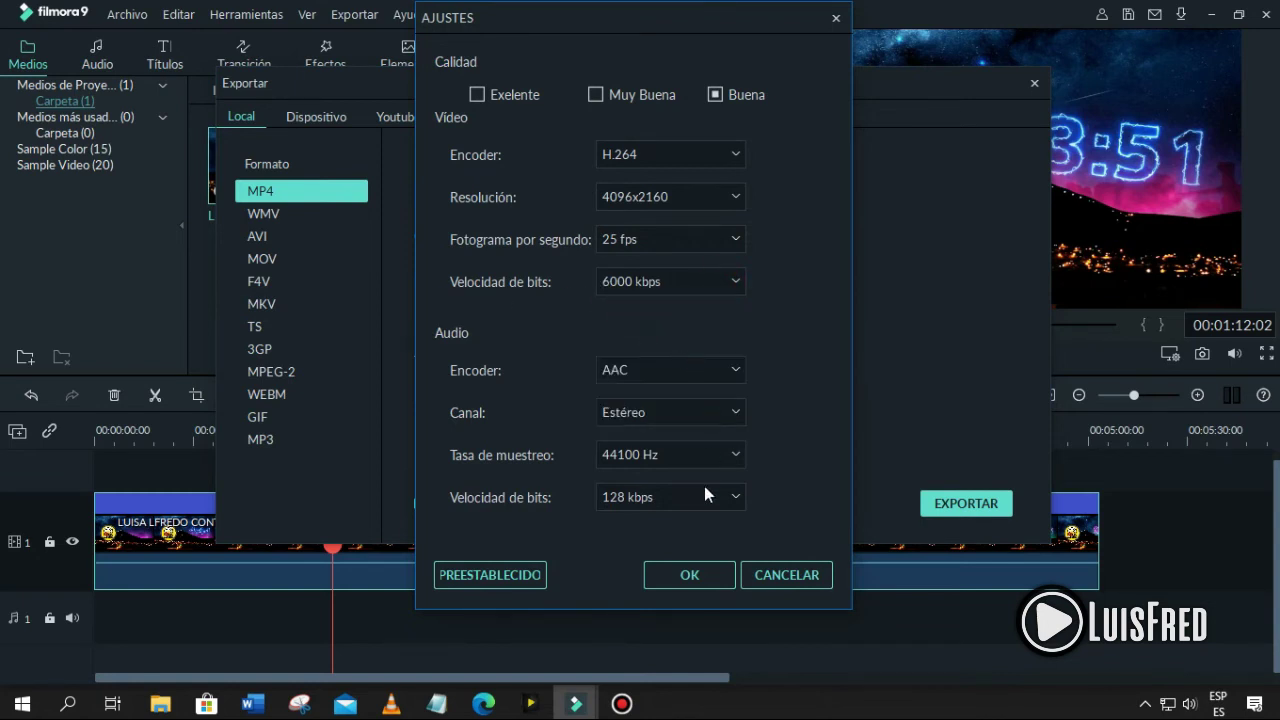
pyautogui.click(708, 575)
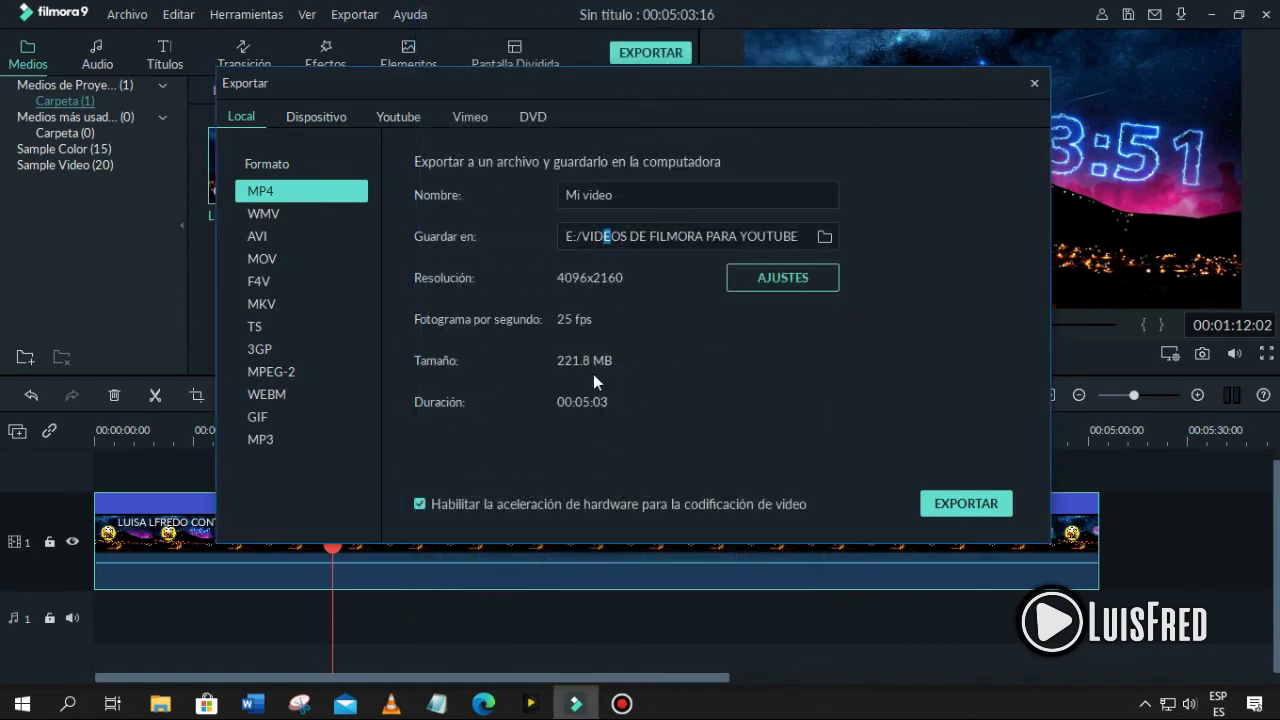
pyautogui.click(558, 361)
pyautogui.click(736, 390)
pyautogui.click(1035, 84)
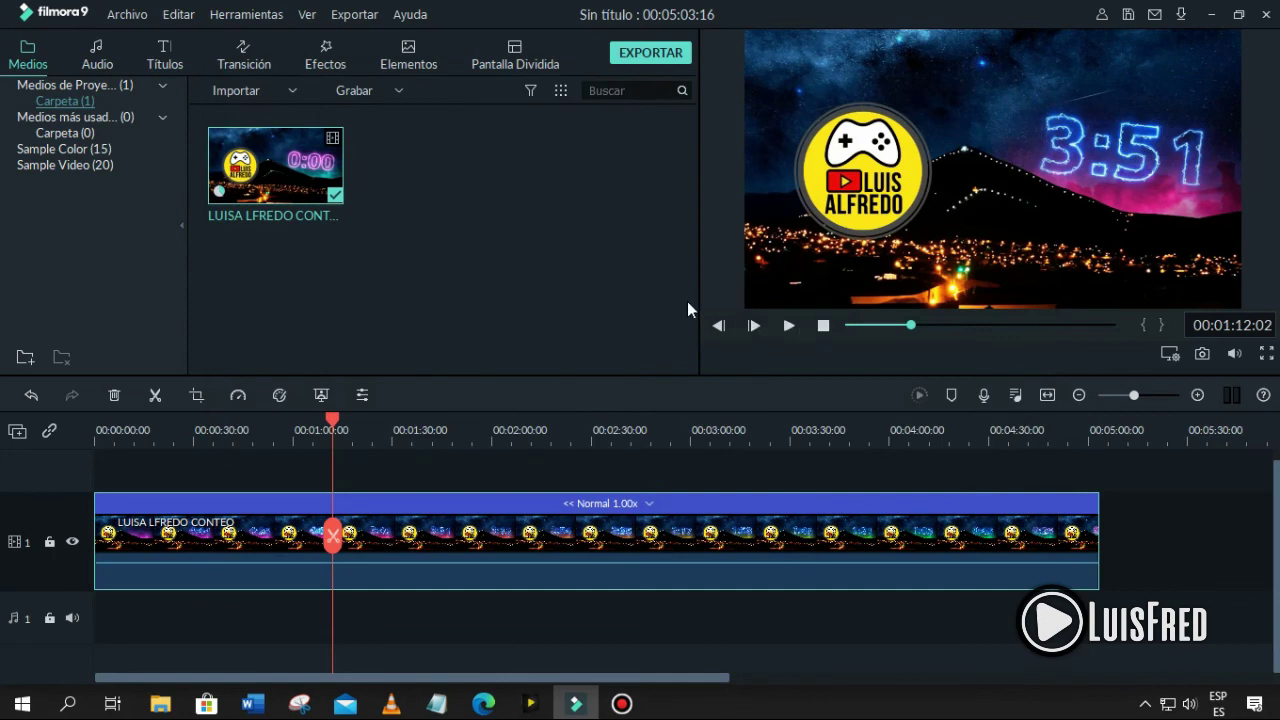